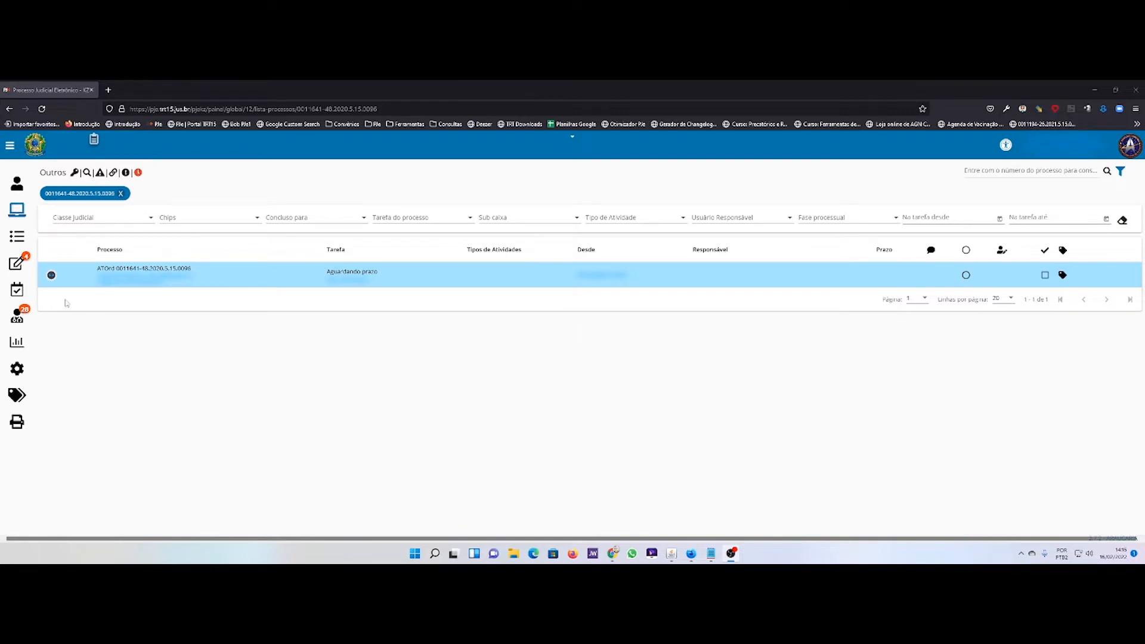
- Open the listed case to view its details and GIGS windows, and close both windows
{"action": "left_click", "coordinate": [52, 275]}
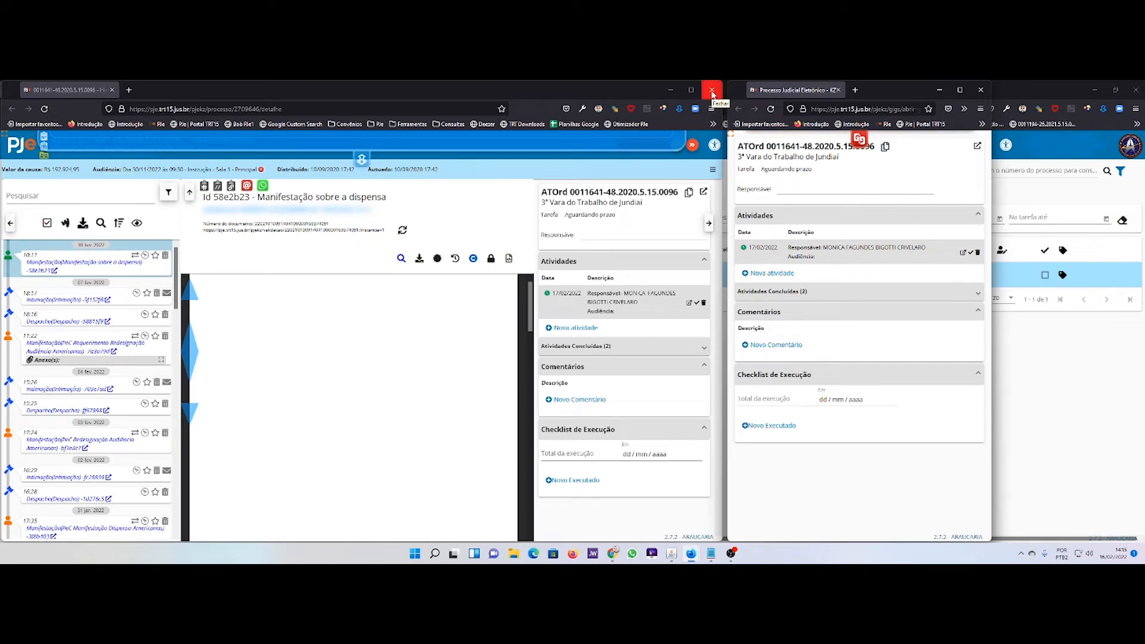
{"action": "left_click", "coordinate": [712, 90]}
{"action": "left_click", "coordinate": [980, 90]}
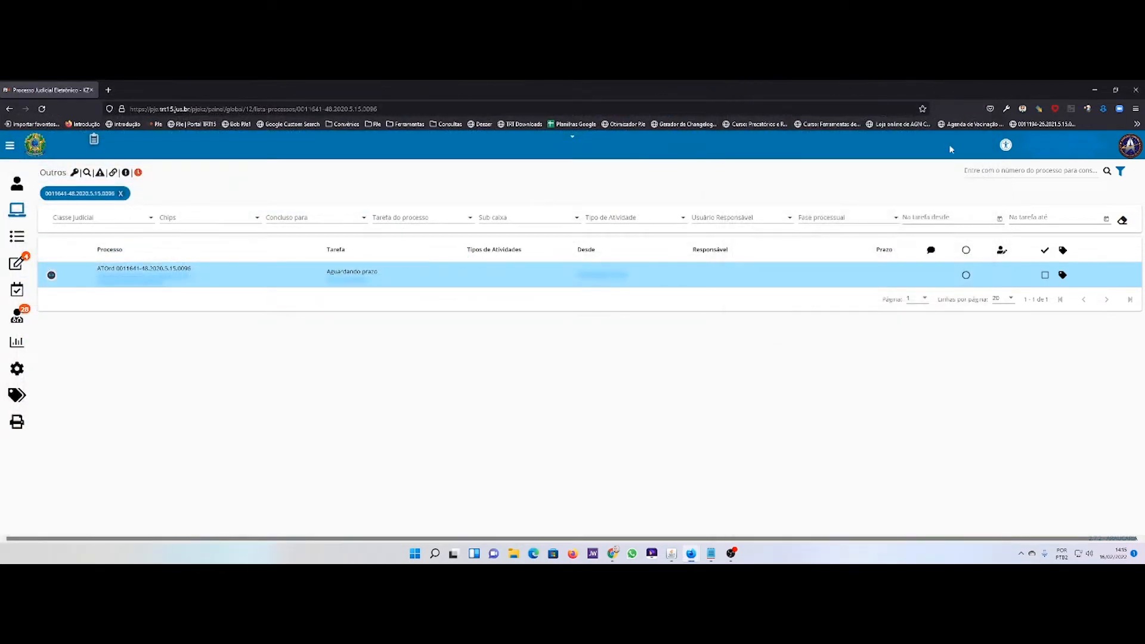
- Open the SISCONDJ-JT window dimension settings in the Assistente Virtual extension, save them as they are and close the editor
{"action": "left_click", "coordinate": [1103, 109]}
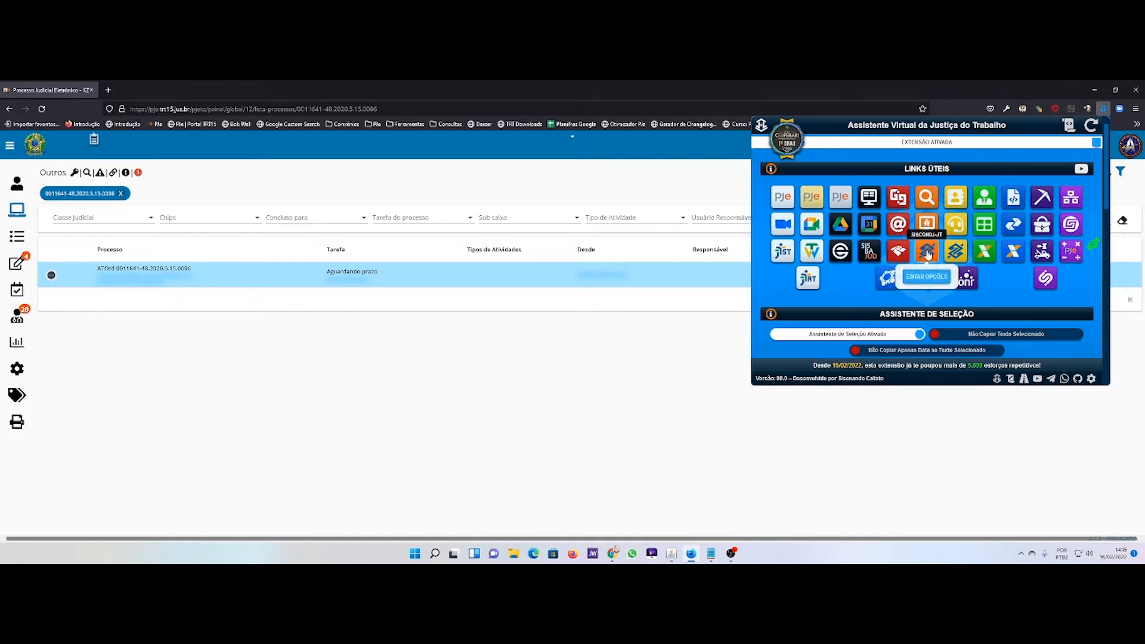
{"action": "left_click", "coordinate": [929, 282]}
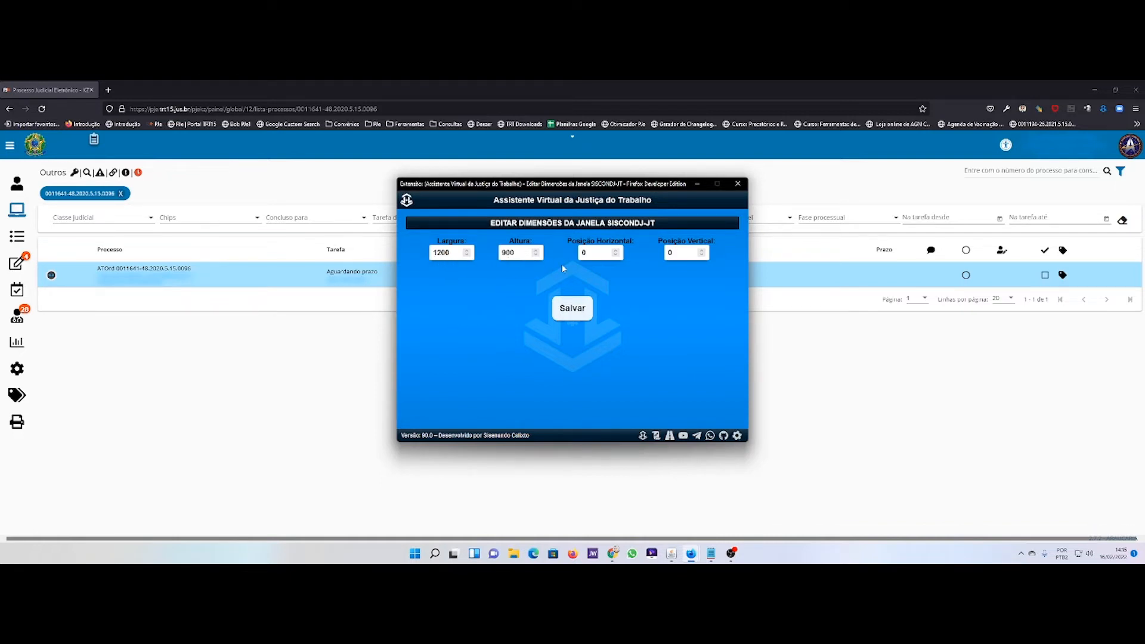
{"action": "left_click", "coordinate": [580, 313]}
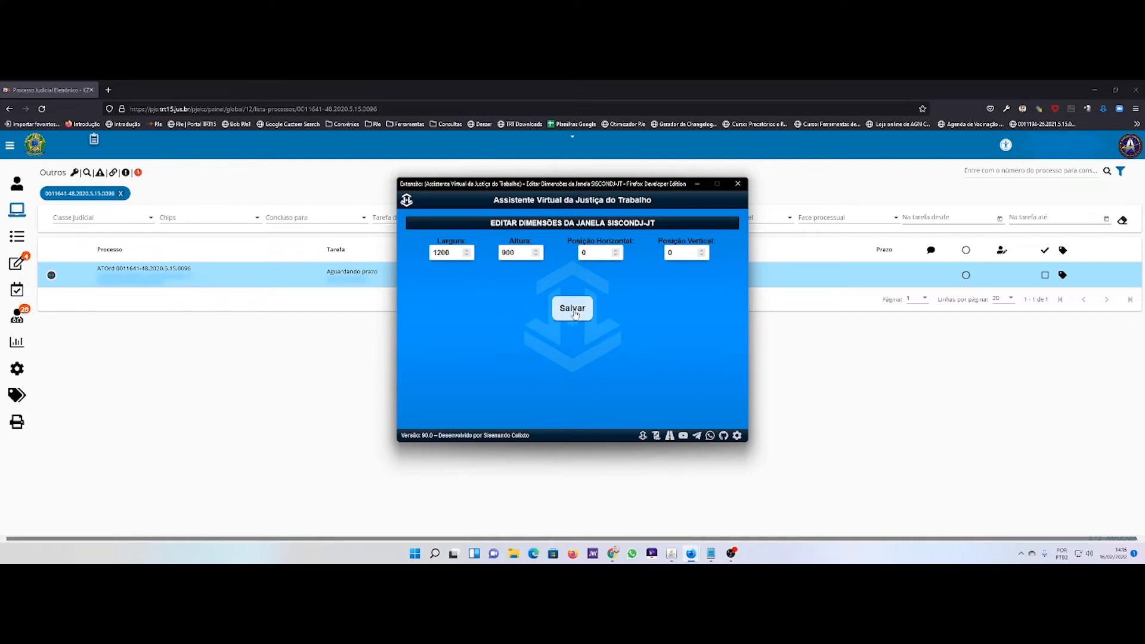
{"action": "left_click", "coordinate": [737, 184]}
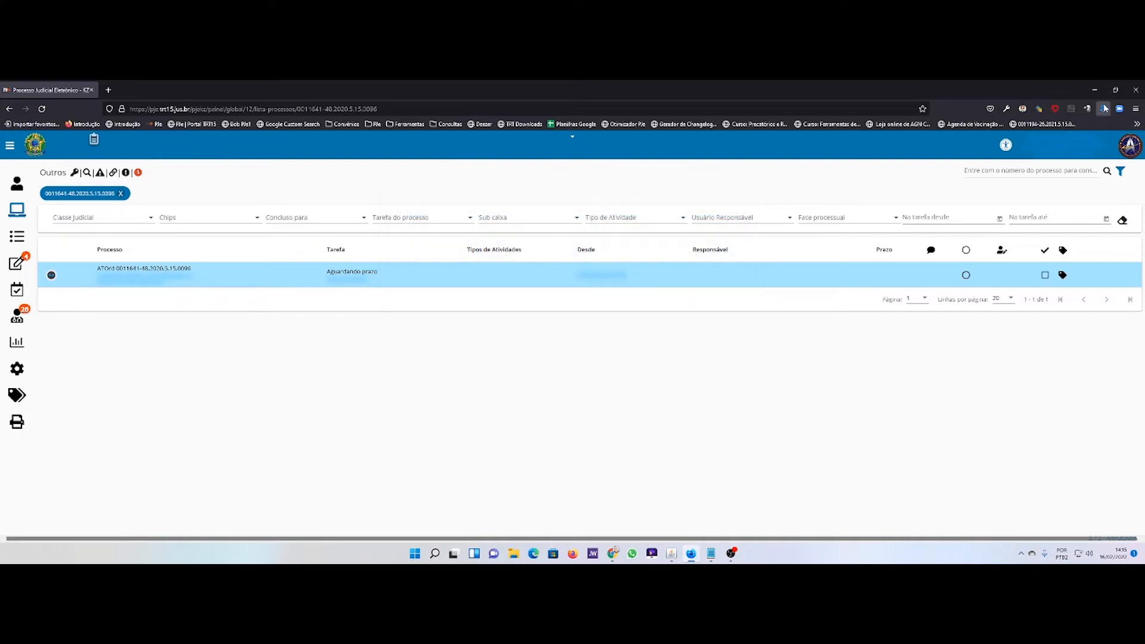
- Launch SISCONDJ-JT from the extension's useful links to check its window size, and close it
{"action": "left_click", "coordinate": [1105, 107]}
{"action": "left_click", "coordinate": [925, 253]}
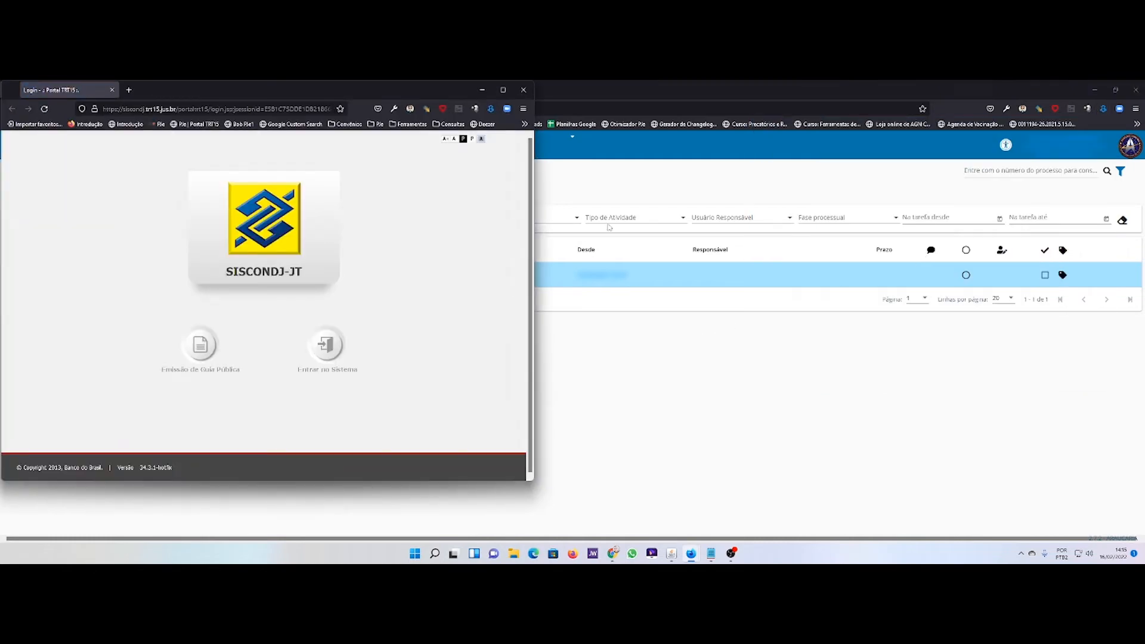
{"action": "left_click", "coordinate": [525, 91]}
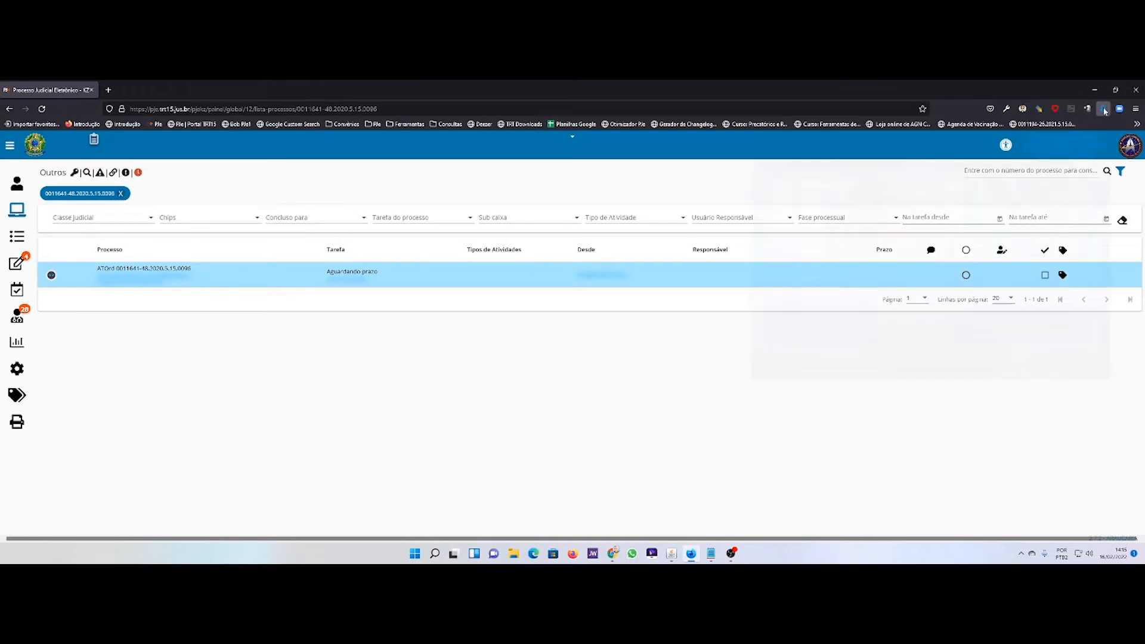
- Set the SISCONDJ-JT window's width to 1500 and height to 1030, save and close the editor
{"action": "left_click", "coordinate": [1103, 108]}
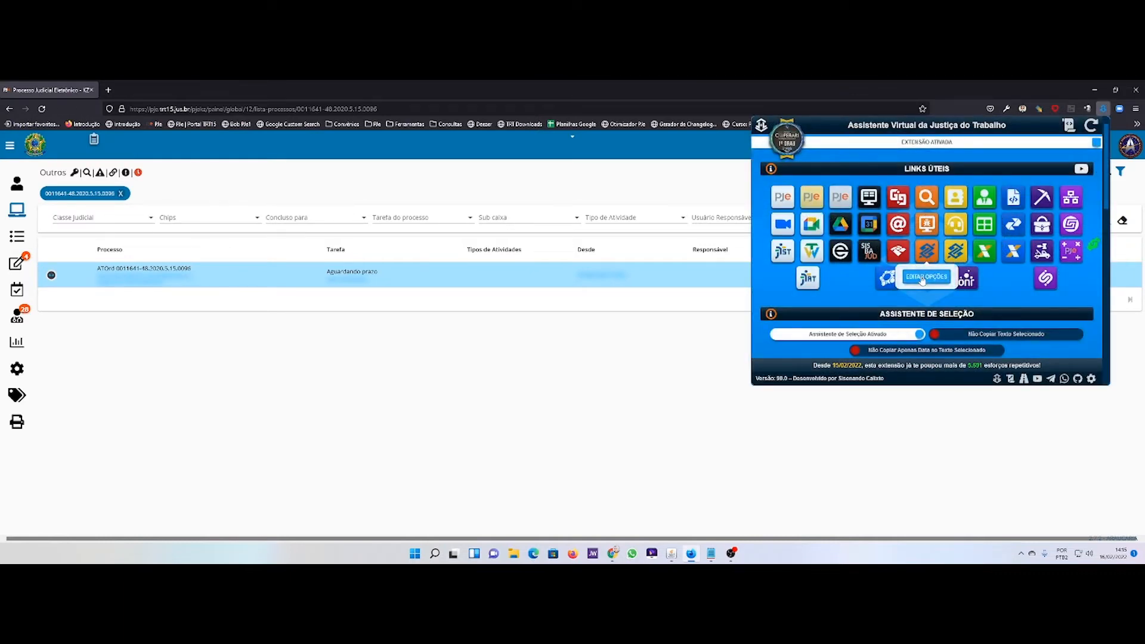
{"action": "left_click", "coordinate": [926, 276]}
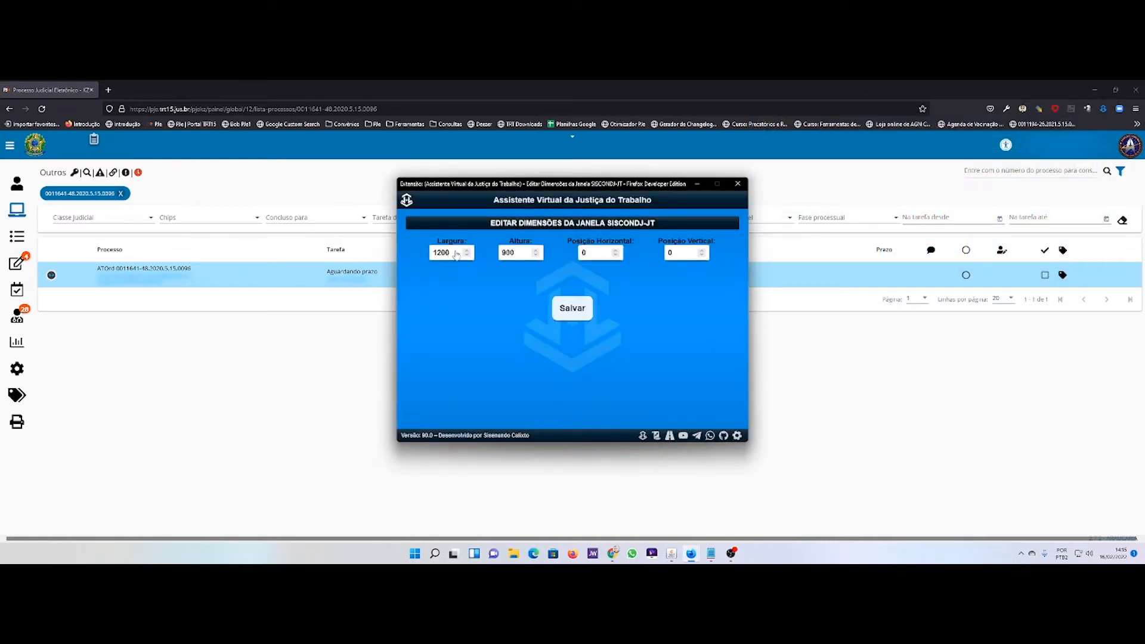
{"action": "left_click_drag", "start_coordinate": [456, 255], "coordinate": [412, 259]}
{"action": "type", "text": "1500"}
{"action": "key", "text": "Tab"}
{"action": "type", "text": "1030"}
{"action": "key", "text": "Tab"}
{"action": "left_click", "coordinate": [571, 309]}
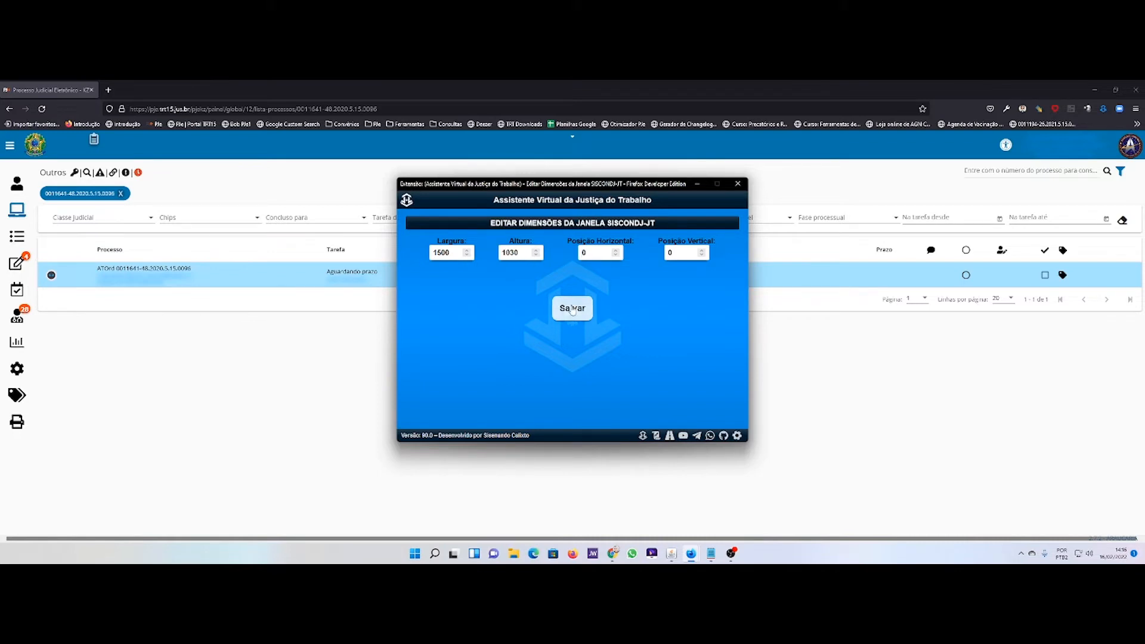
{"action": "left_click", "coordinate": [738, 184]}
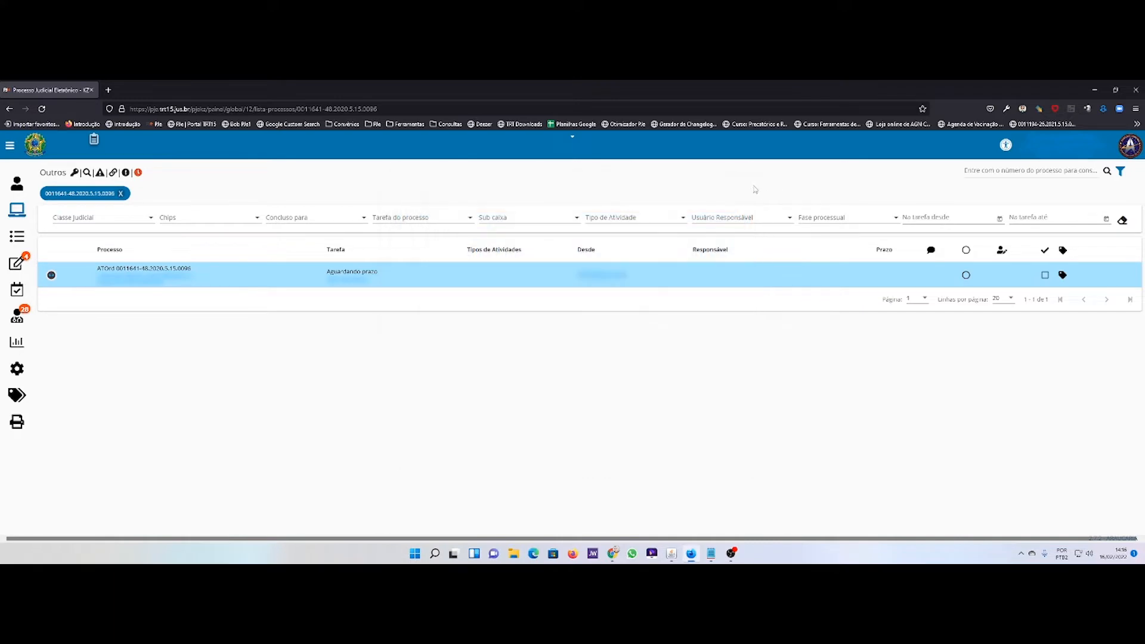
- Reload the extension, launch SISCONDJ-JT to check the resized window, and close it
{"action": "left_click", "coordinate": [1103, 109]}
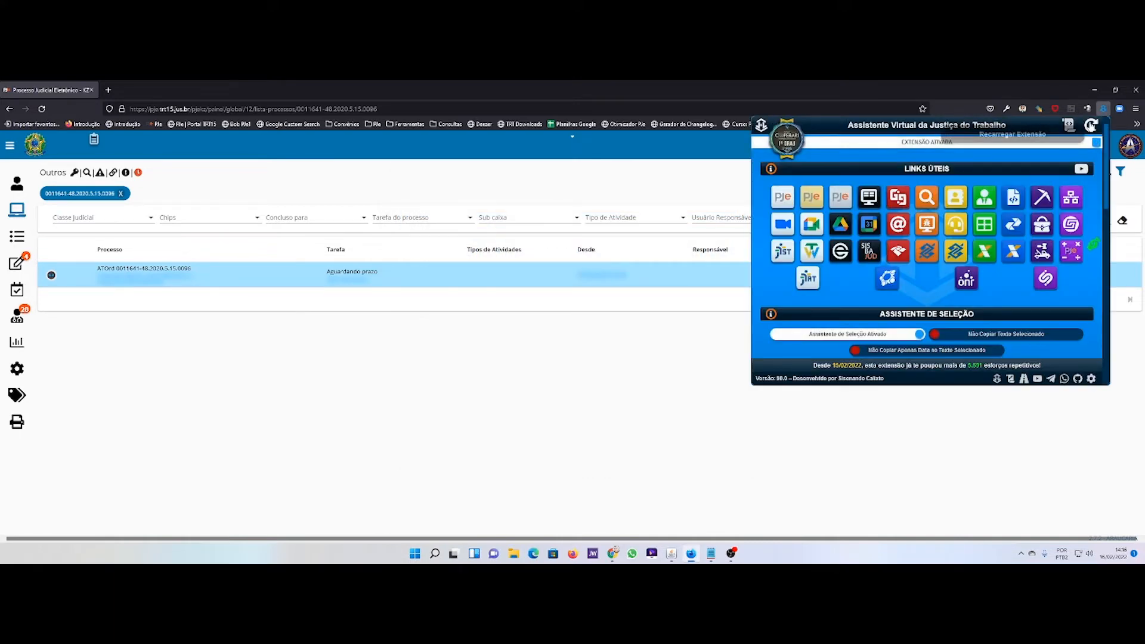
{"action": "left_click", "coordinate": [1091, 125]}
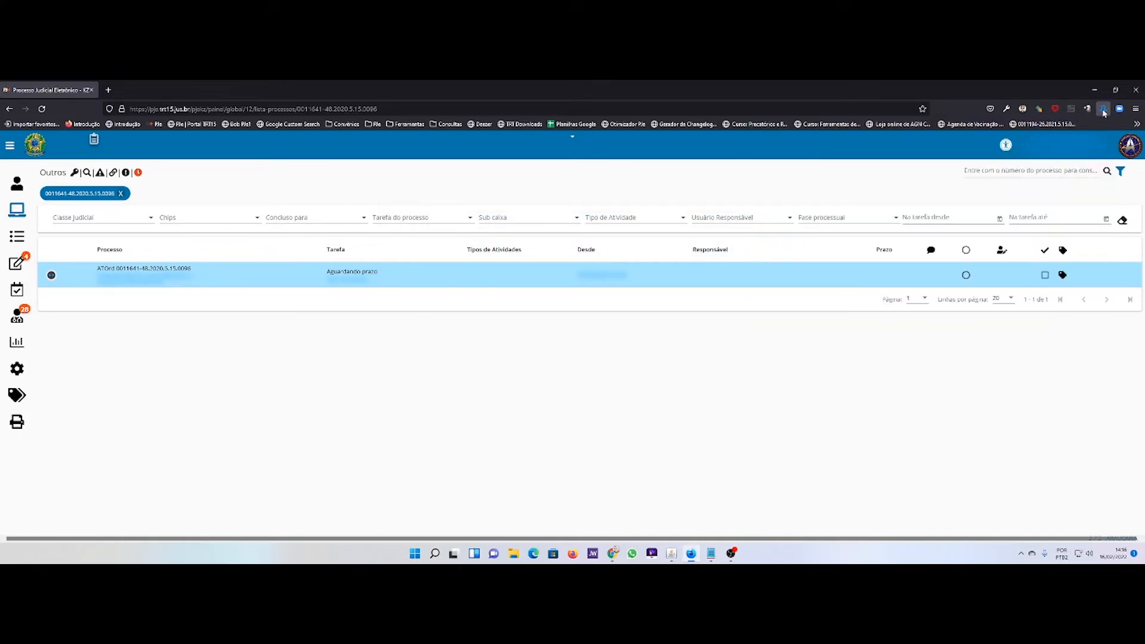
{"action": "left_click", "coordinate": [1103, 110]}
{"action": "left_click", "coordinate": [927, 251]}
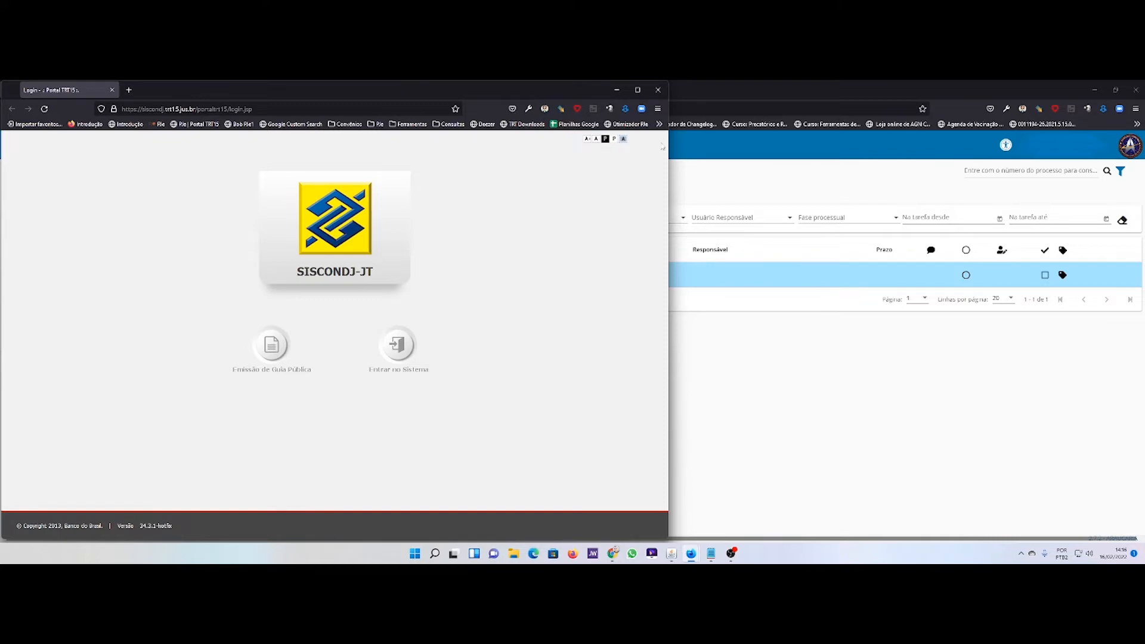
{"action": "left_click", "coordinate": [658, 91]}
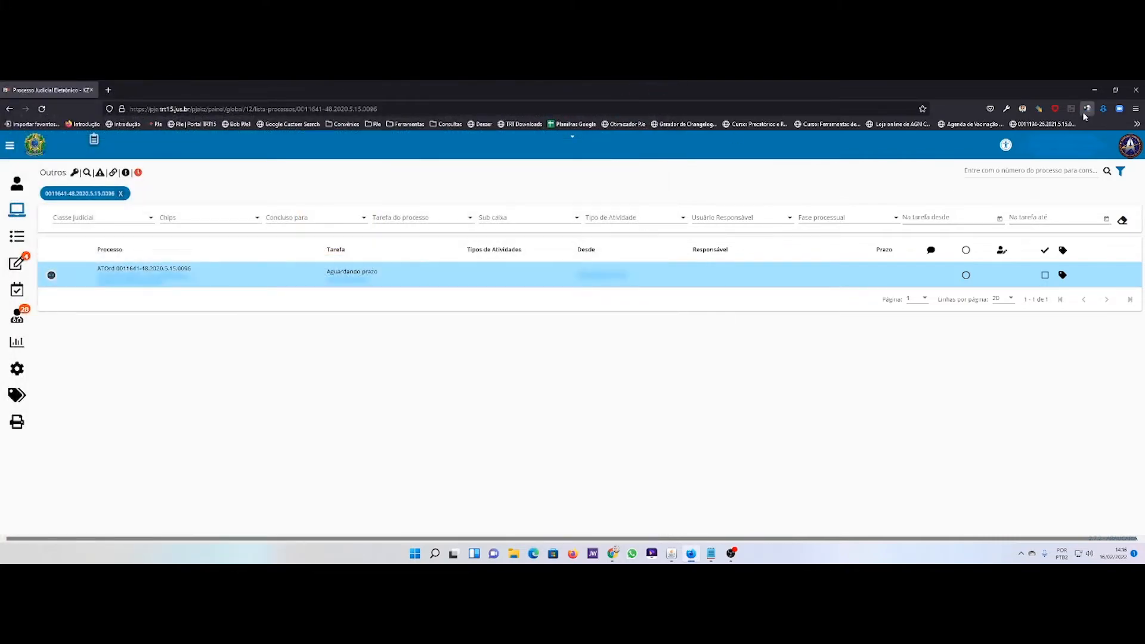
- Set the SISCONDJ-JT window's width to 1000, height to 600 and horizontal position to 300, save and close the editor
{"action": "left_click", "coordinate": [1103, 109]}
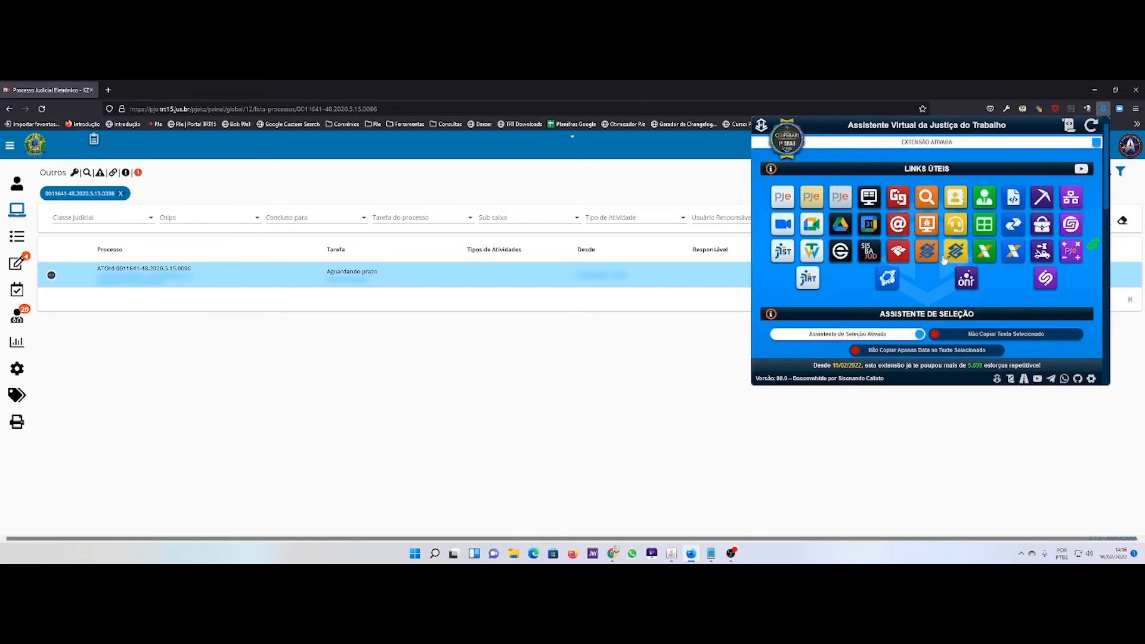
{"action": "right_click", "coordinate": [923, 255]}
{"action": "left_click", "coordinate": [923, 281]}
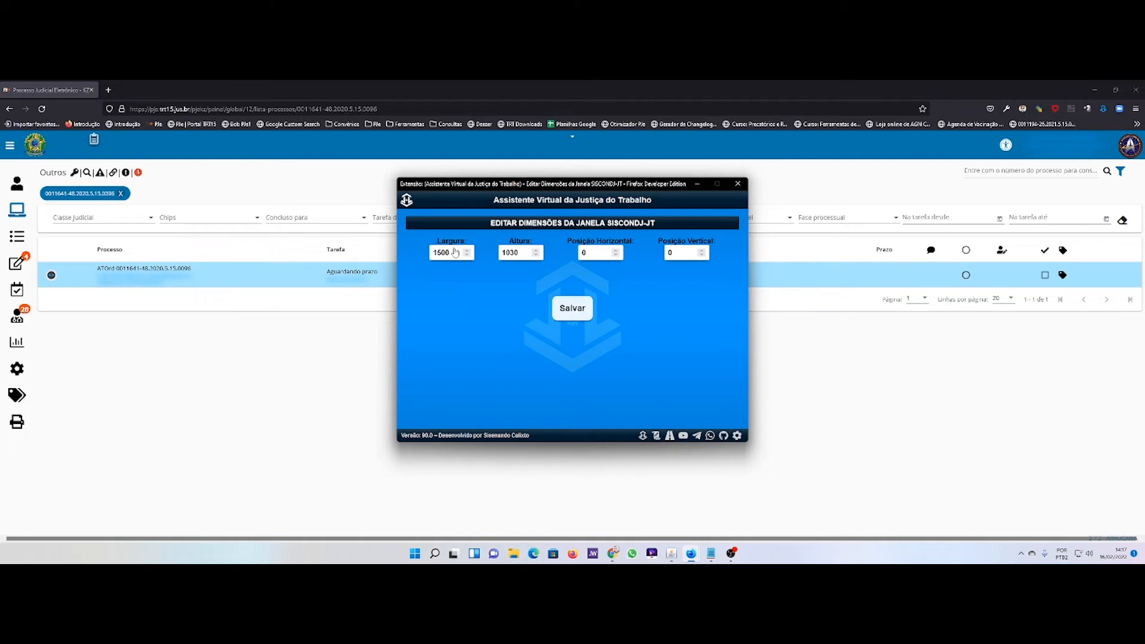
{"action": "left_click_drag", "start_coordinate": [455, 252], "coordinate": [422, 255]}
{"action": "type", "text": "1000"}
{"action": "key", "text": "Tab"}
{"action": "type", "text": "600"}
{"action": "type", "text": "300"}
{"action": "left_click", "coordinate": [572, 309]}
{"action": "left_click", "coordinate": [738, 183]}
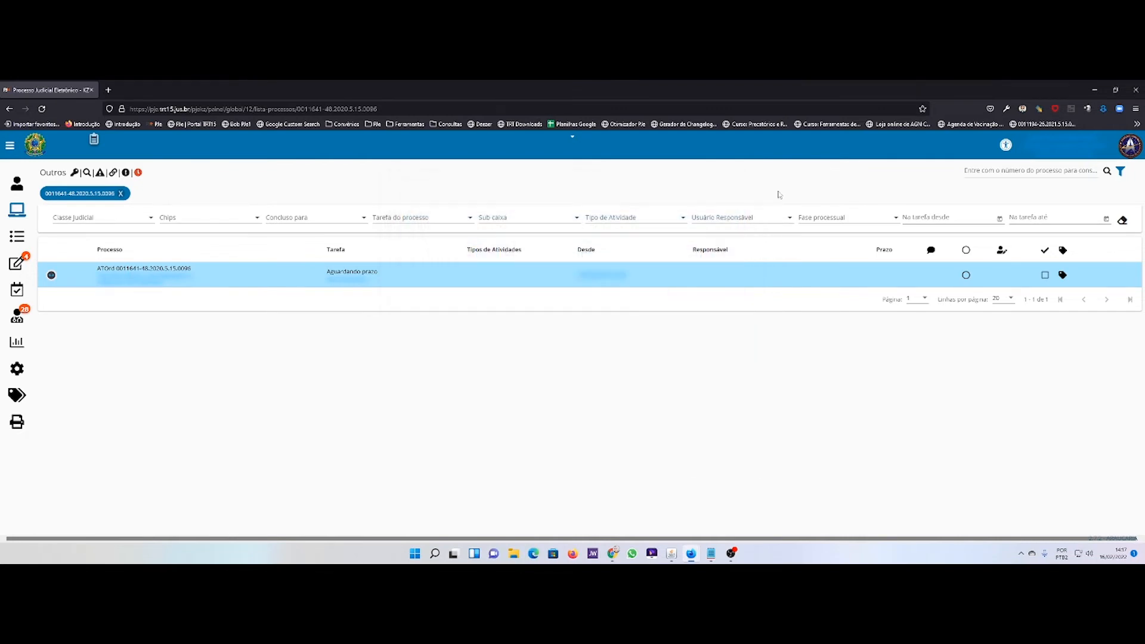
- Reload the extension, launch SISCONDJ-JT to check the window's size and position on screen, and close it
{"action": "left_click", "coordinate": [1103, 110]}
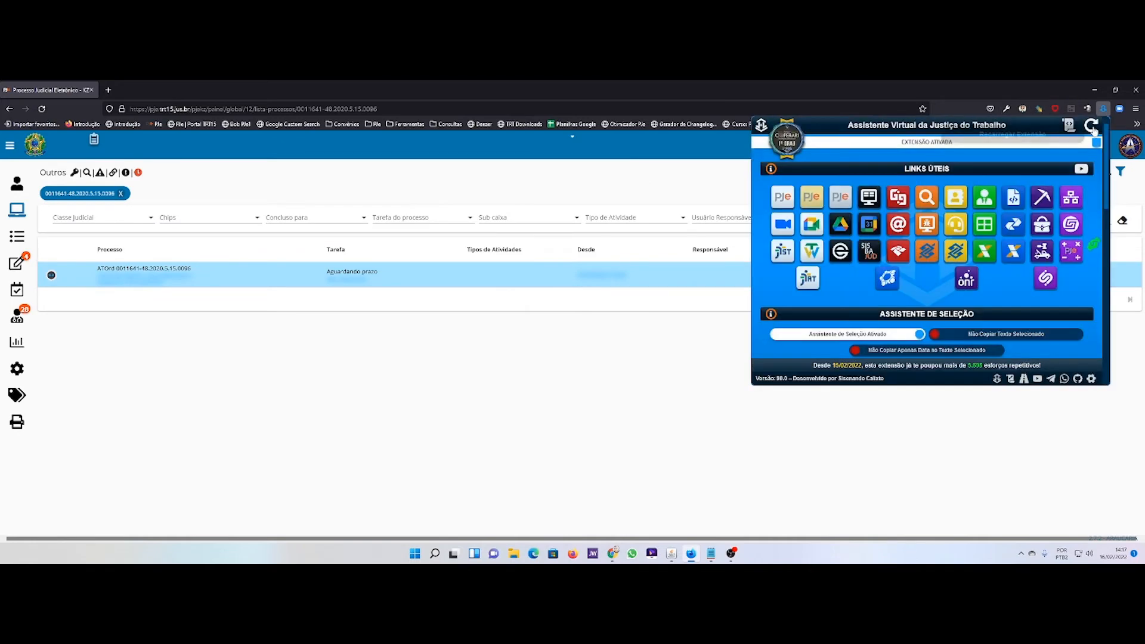
{"action": "left_click", "coordinate": [1092, 124]}
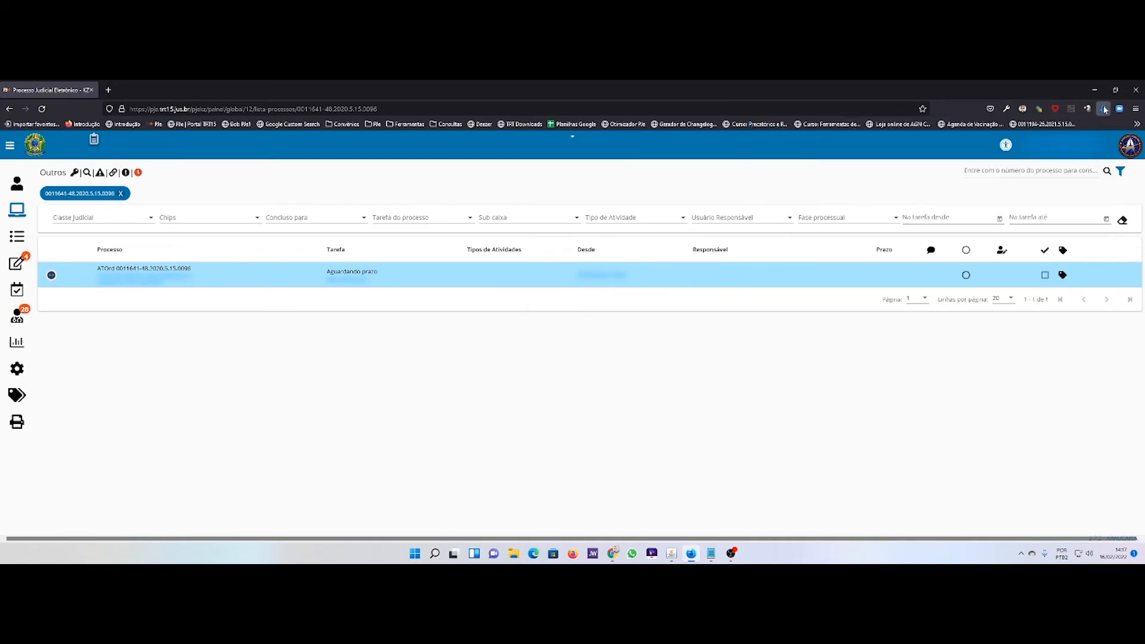
{"action": "left_click", "coordinate": [1103, 109]}
{"action": "left_click", "coordinate": [927, 251]}
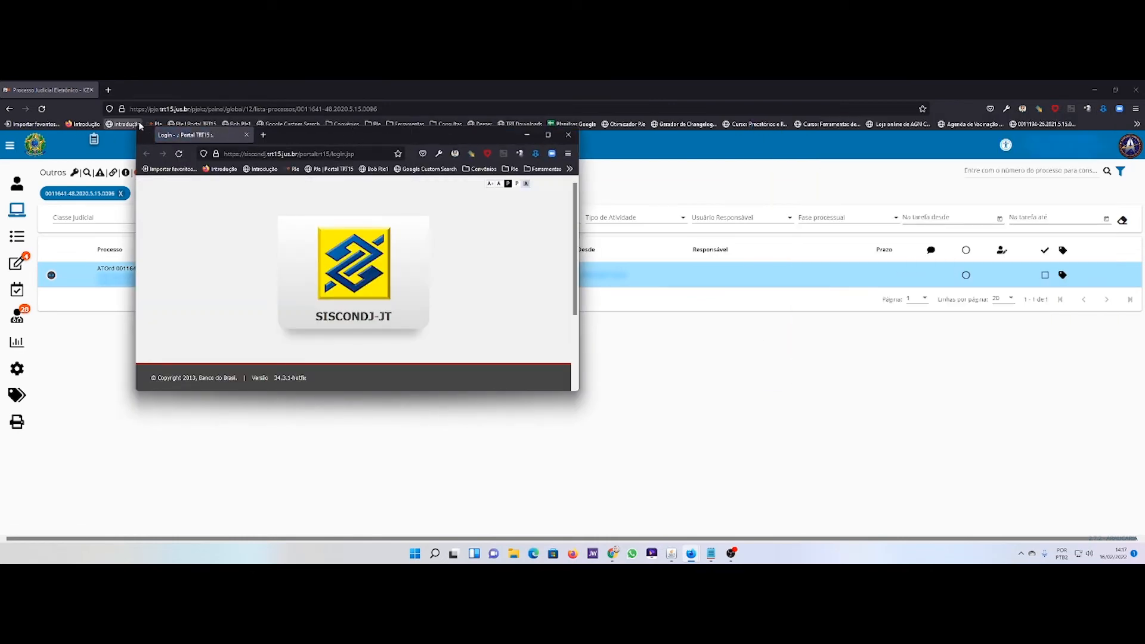
{"action": "left_click", "coordinate": [568, 138]}
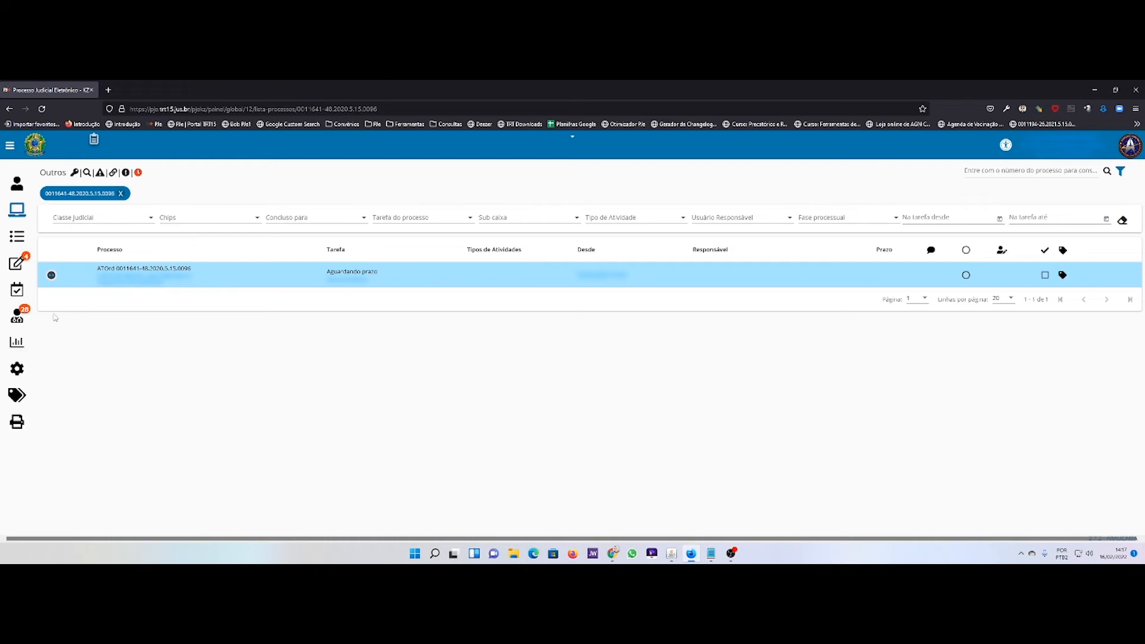
- Open the listed case and save the default dimensions of its Detalhes do Processo window as they are
{"action": "left_click", "coordinate": [51, 275]}
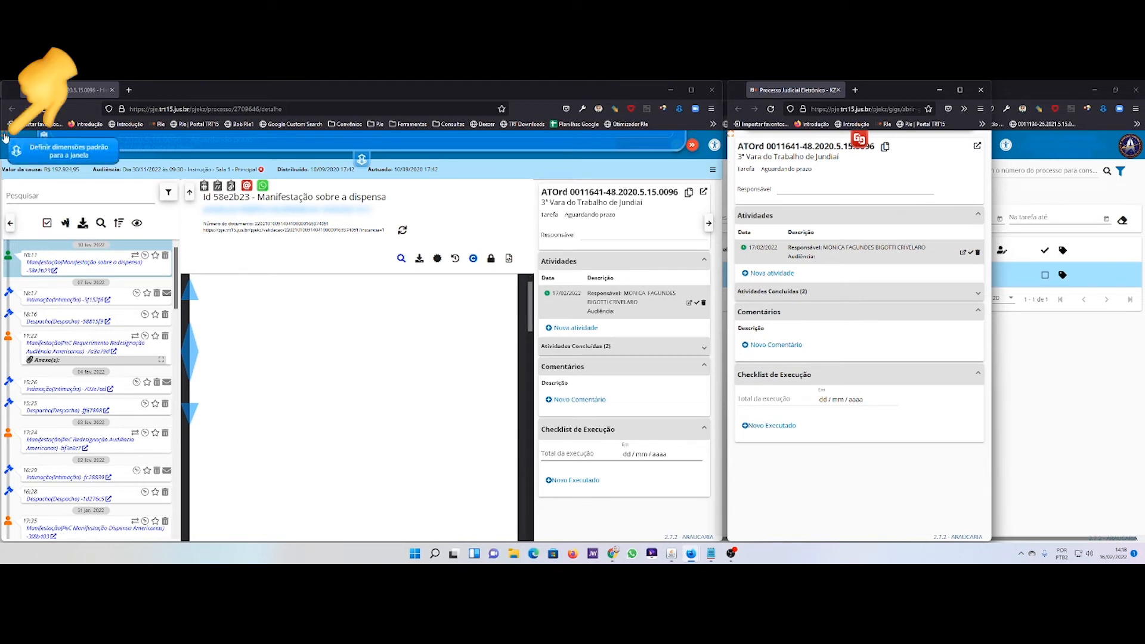
{"action": "left_click", "coordinate": [5, 137]}
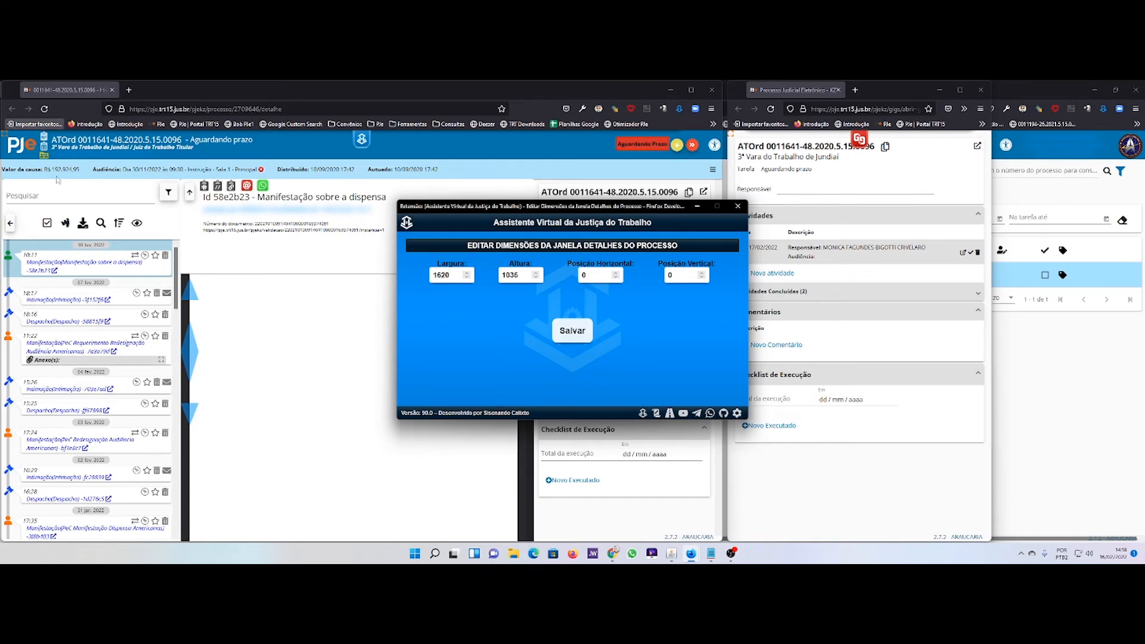
{"action": "left_click", "coordinate": [593, 335]}
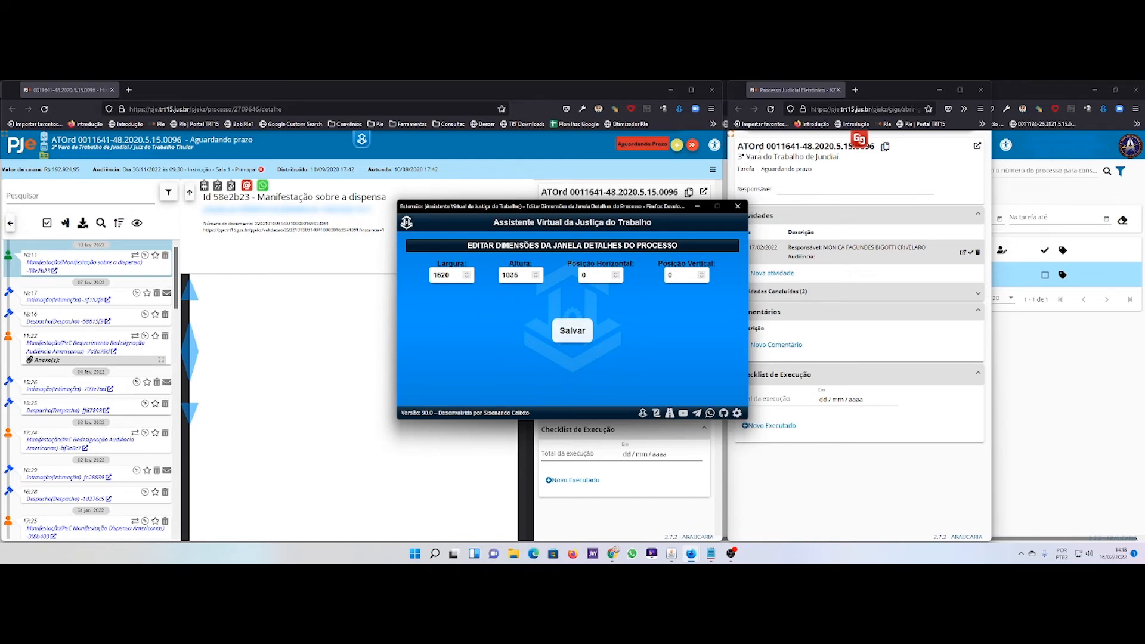
- Open the GIGS window's dimension editor, save the default dimensions as they are, and close the editor
{"action": "left_click", "coordinate": [731, 138]}
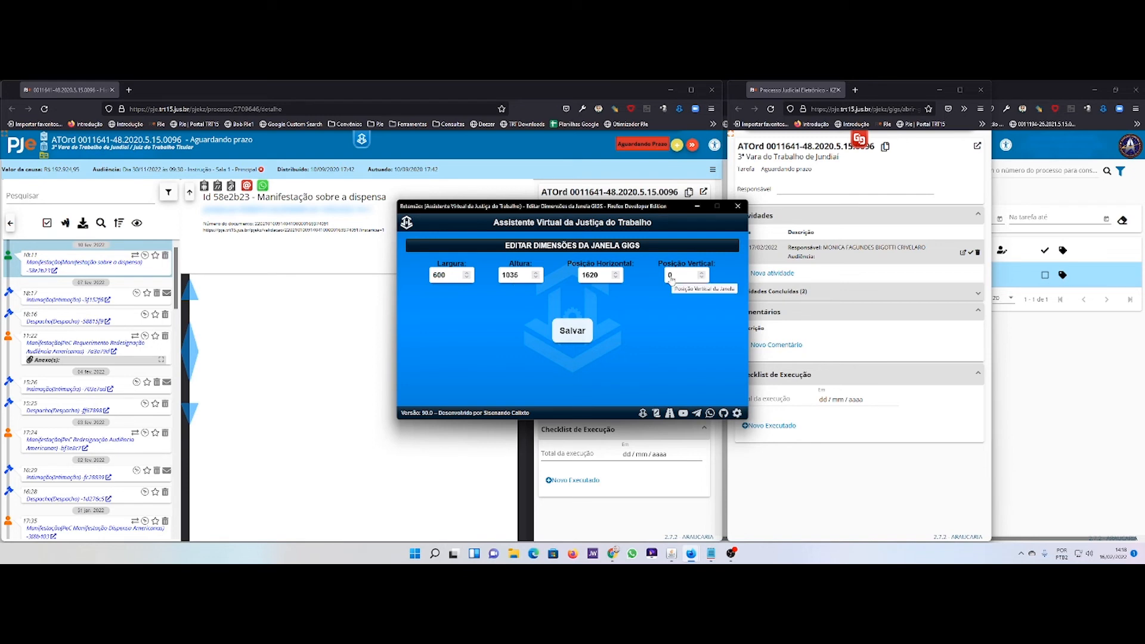
{"action": "left_click", "coordinate": [570, 333]}
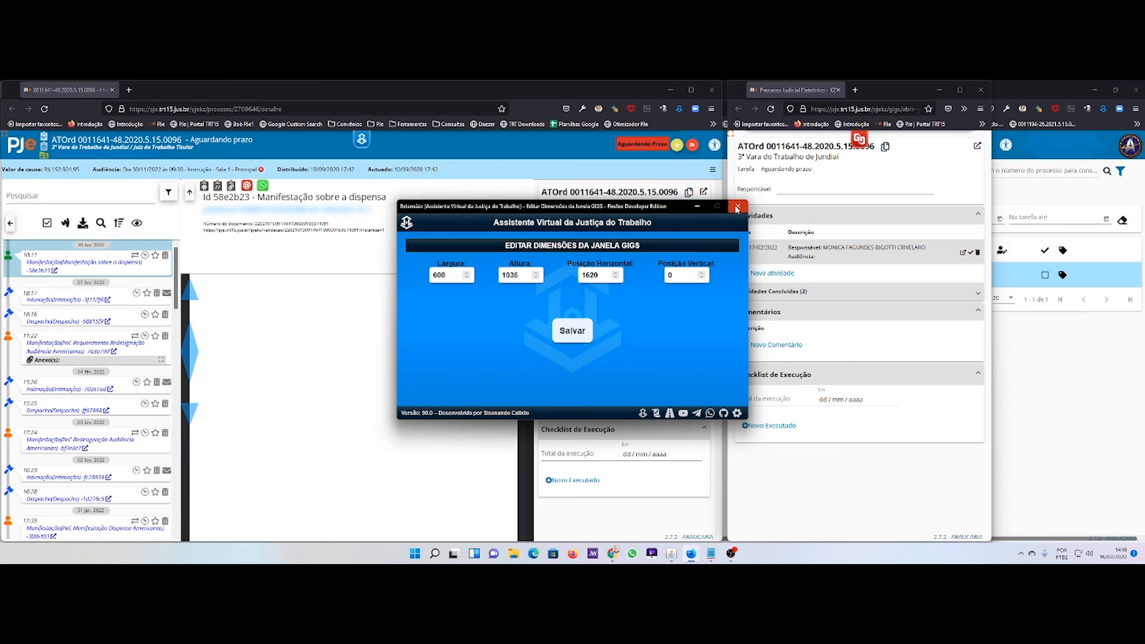
- Switch to the Windows display settings and examine the screen resolutions of monitors 1 and 2
{"action": "left_click", "coordinate": [1094, 92]}
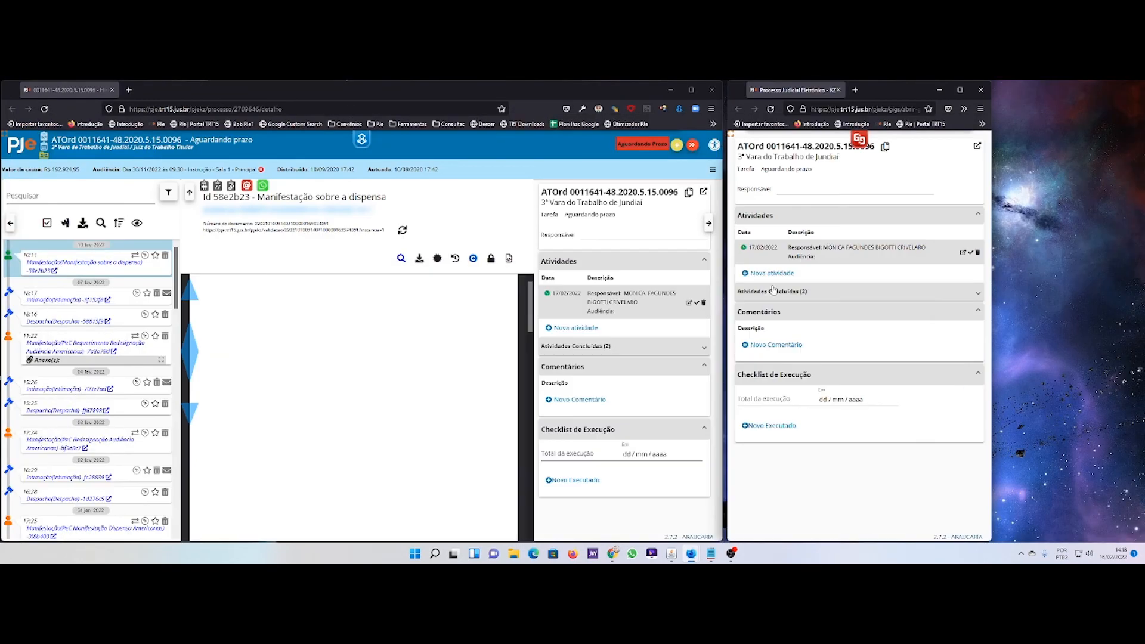
{"action": "right_click", "coordinate": [1023, 253]}
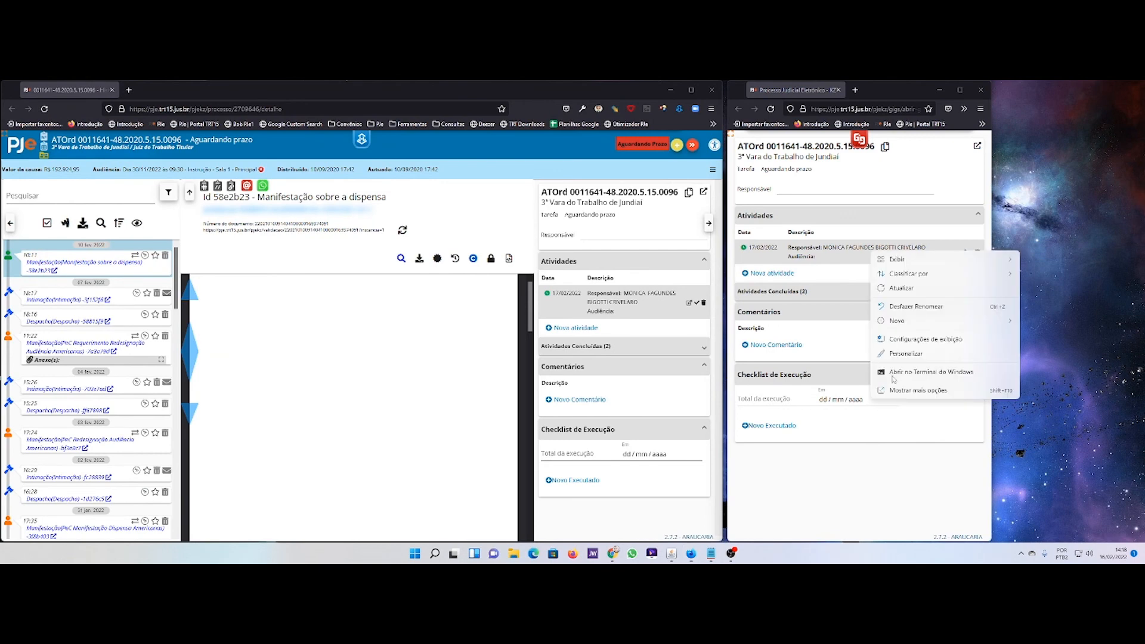
{"action": "right_click", "coordinate": [897, 399]}
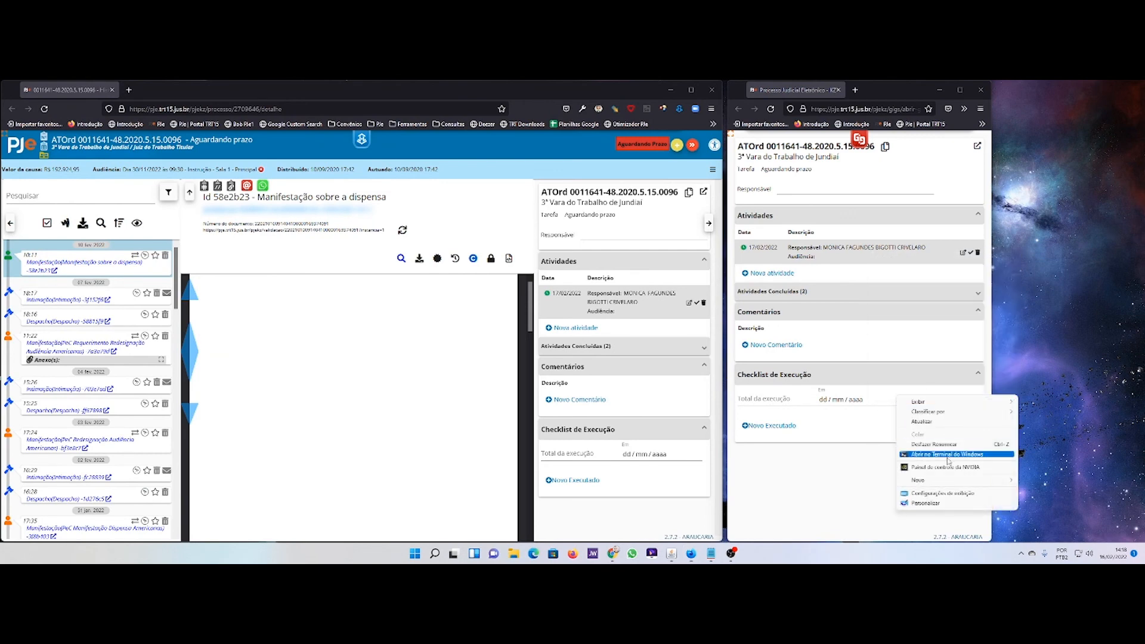
{"action": "left_click", "coordinate": [933, 493]}
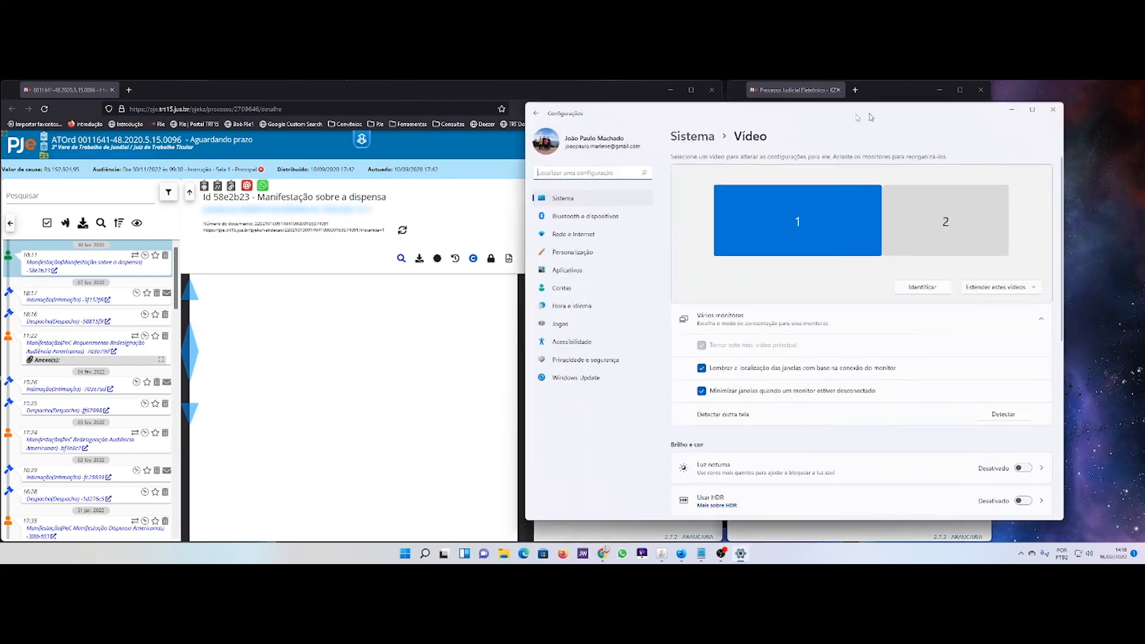
{"action": "scroll", "coordinate": [929, 347], "scroll_direction": "down", "scroll_amount": 5}
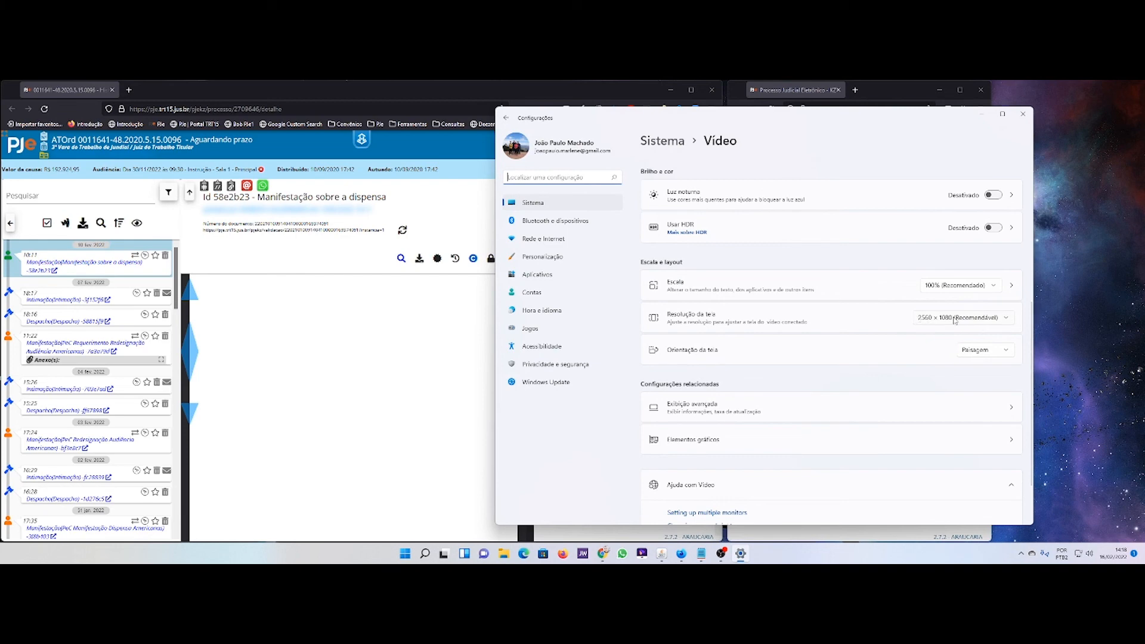
{"action": "scroll", "coordinate": [954, 318], "scroll_direction": "up", "scroll_amount": 5}
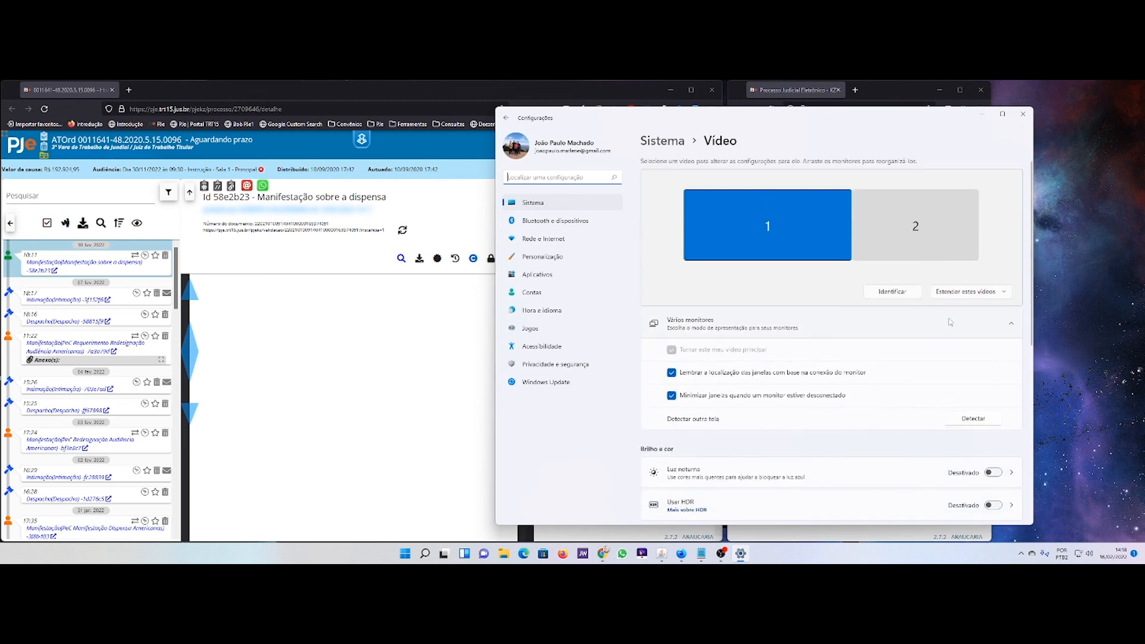
{"action": "left_click", "coordinate": [908, 228]}
{"action": "scroll", "coordinate": [947, 363], "scroll_direction": "down", "scroll_amount": 5}
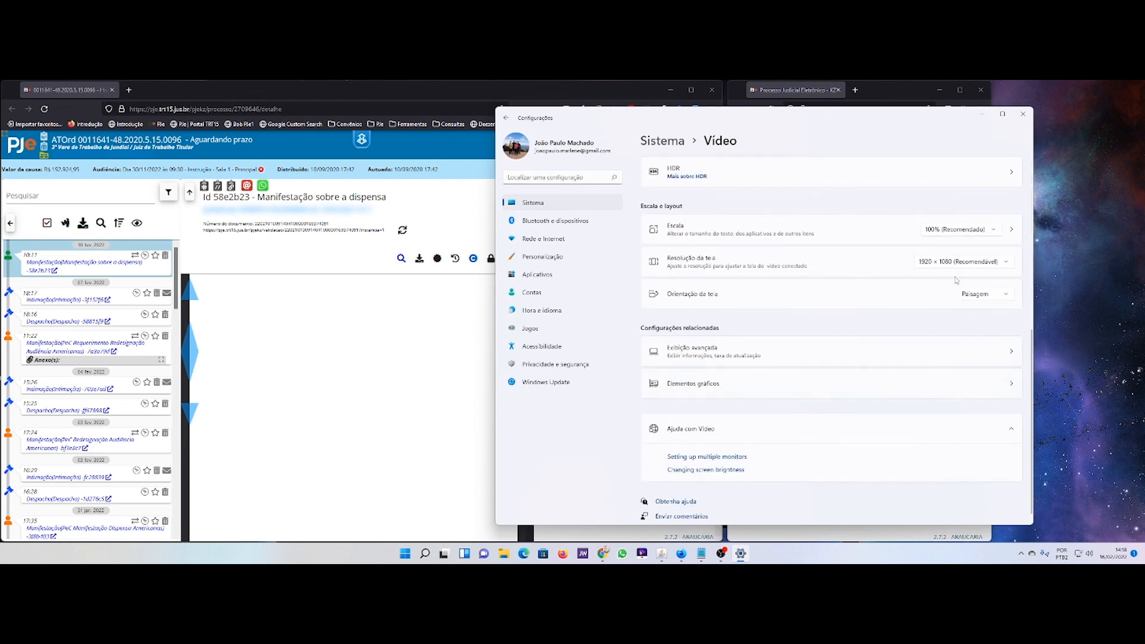